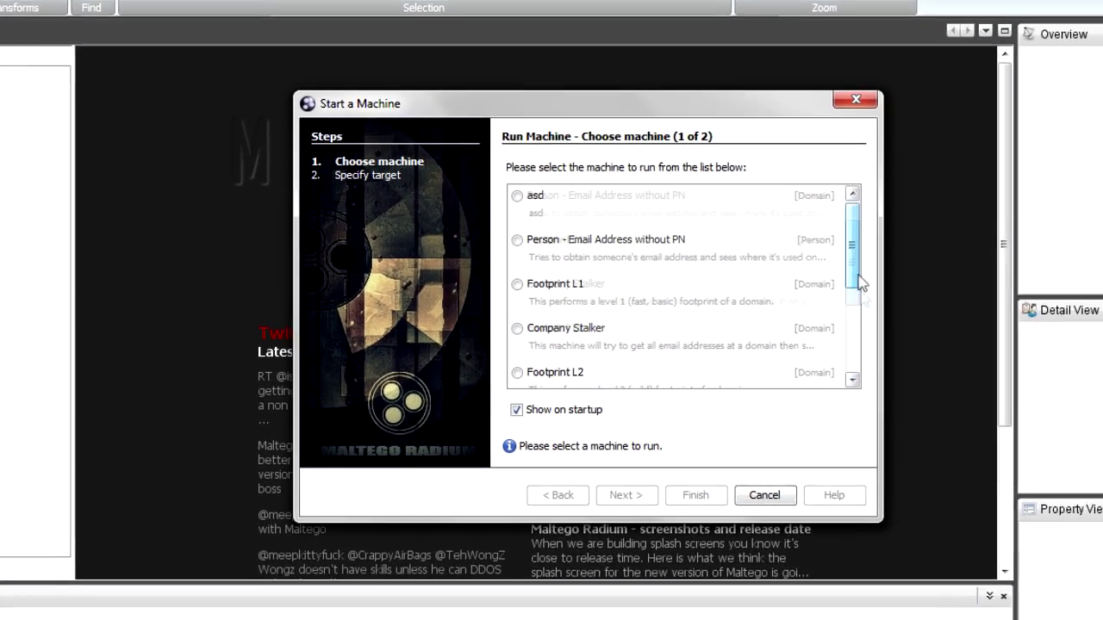
Browse the list of runnable machines in the Run Machine chooser and cancel without running any
scroll(746, 326, "down", 3)
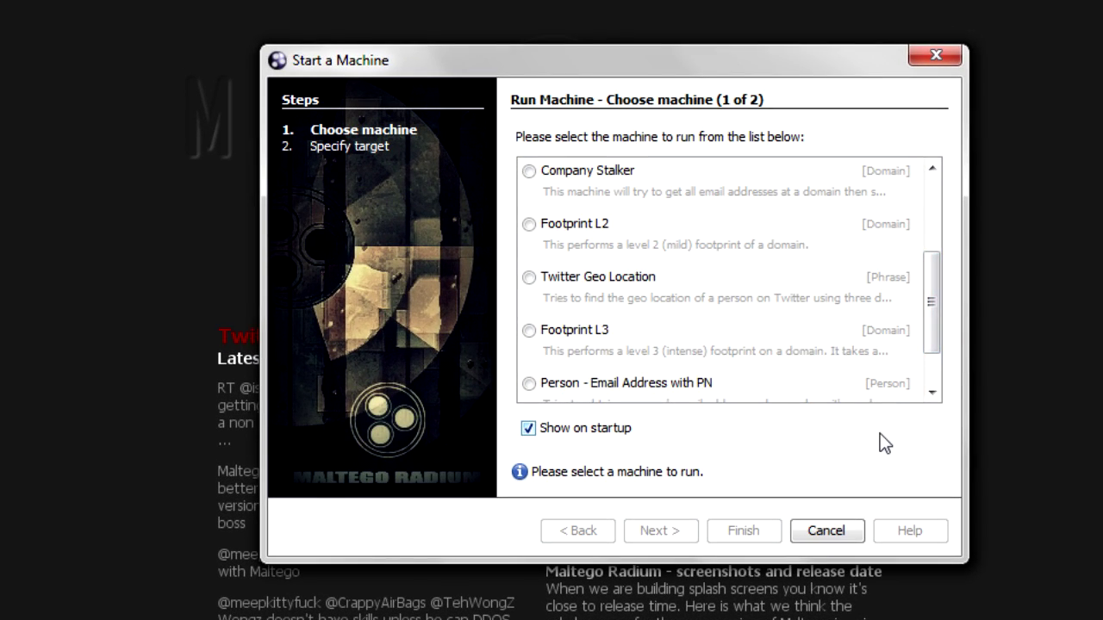
left_click(840, 531)
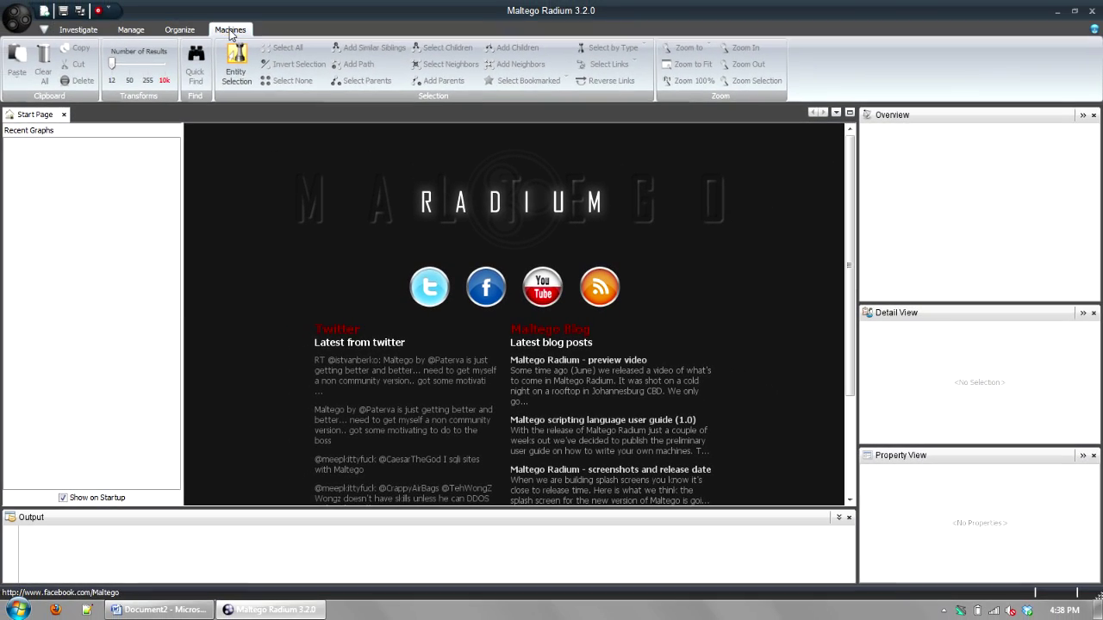
left_click(230, 30)
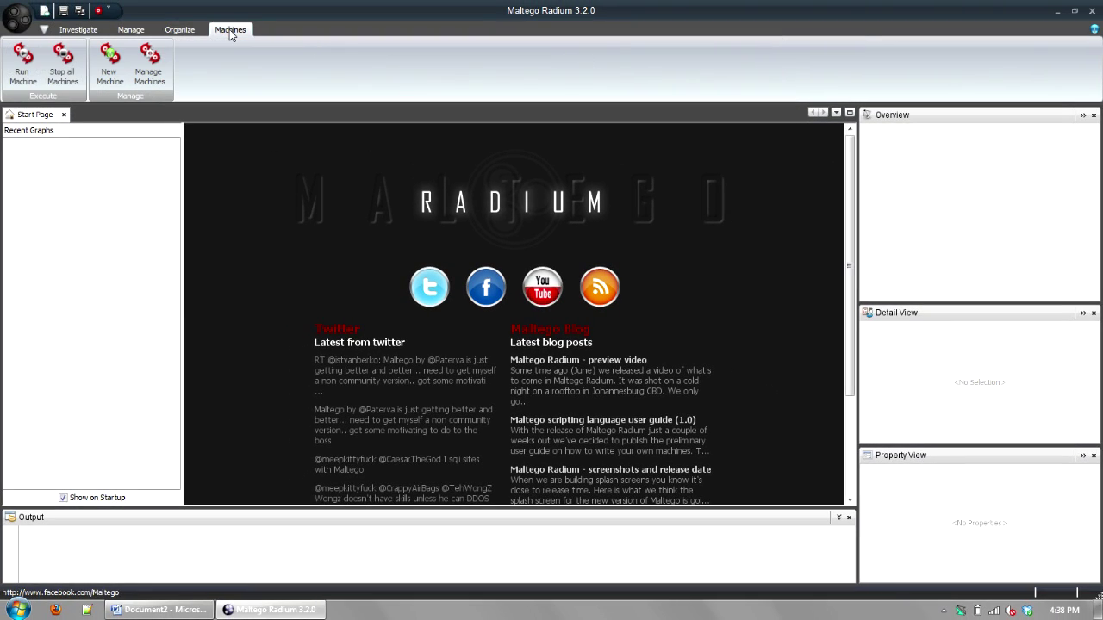
left_click(23, 65)
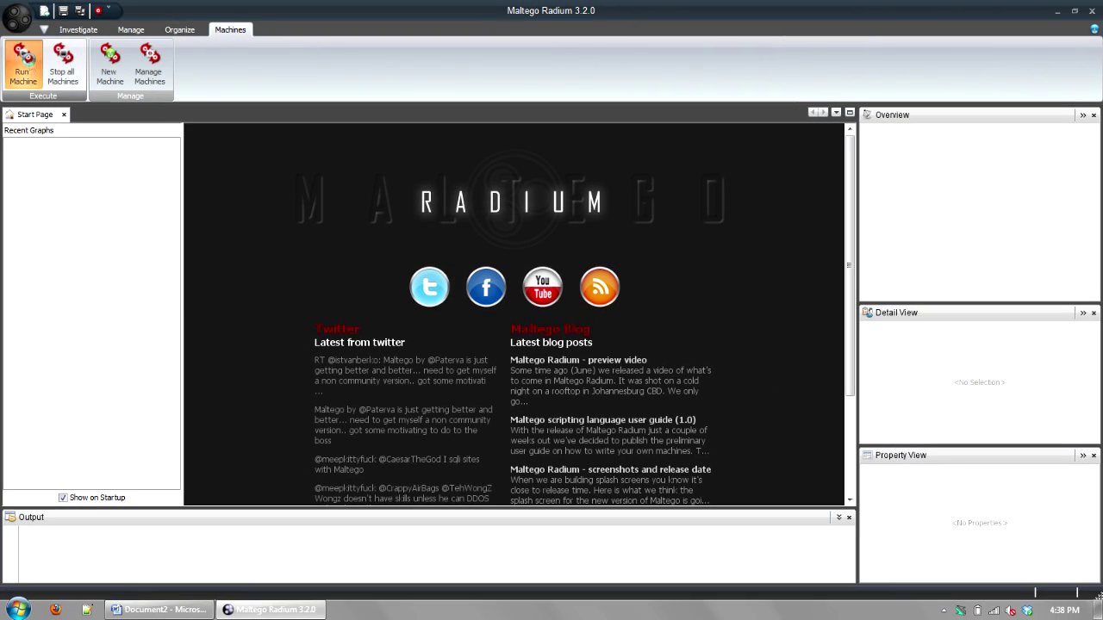
scroll(600, 283, "down", 5)
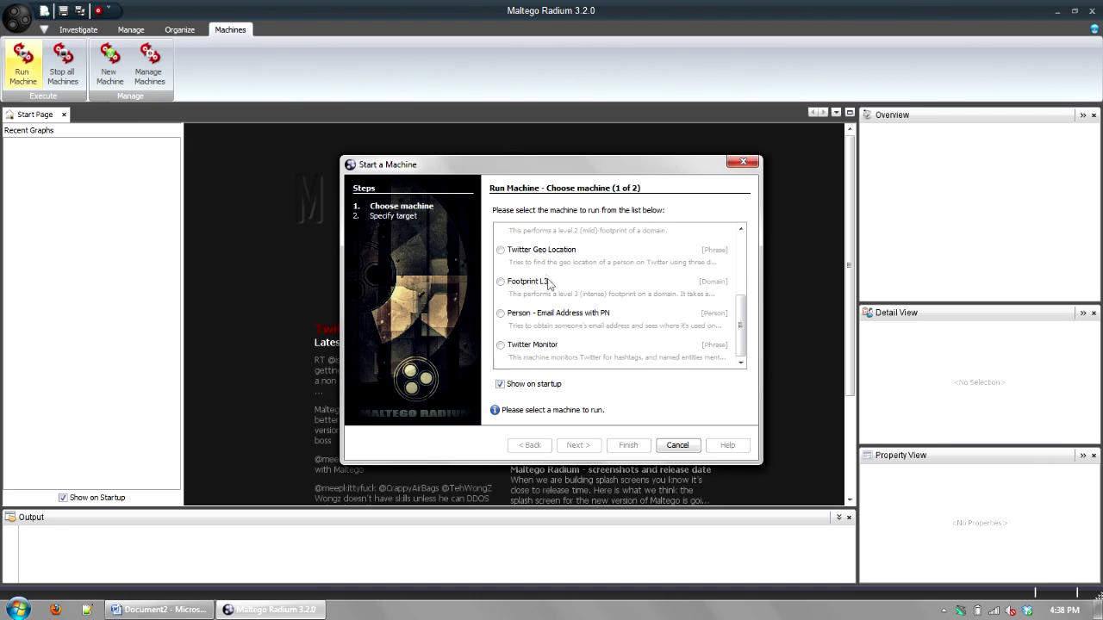
scroll(538, 282, "up", 3)
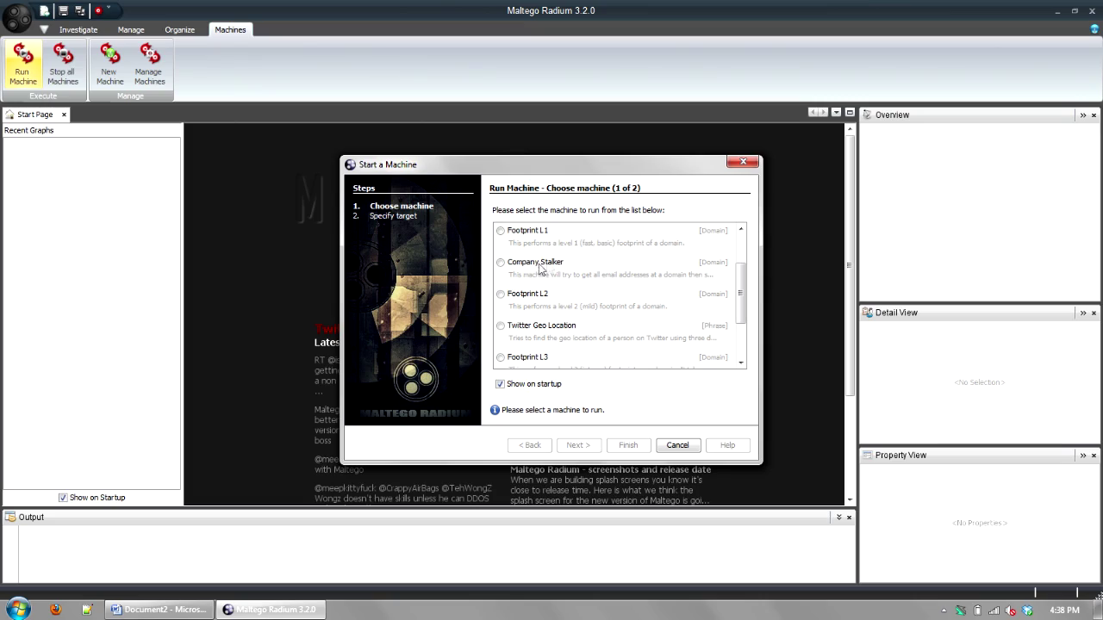
left_click(677, 445)
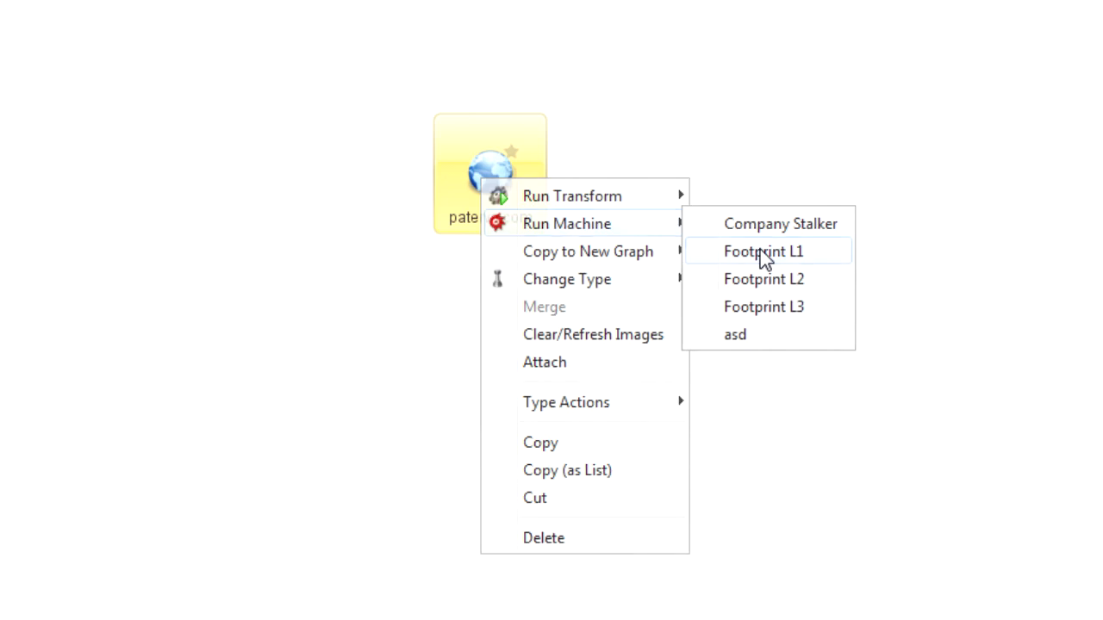
Run Footprint L1 on paterva.com and fit the resulting DNS footprint graph in view
left_click(762, 258)
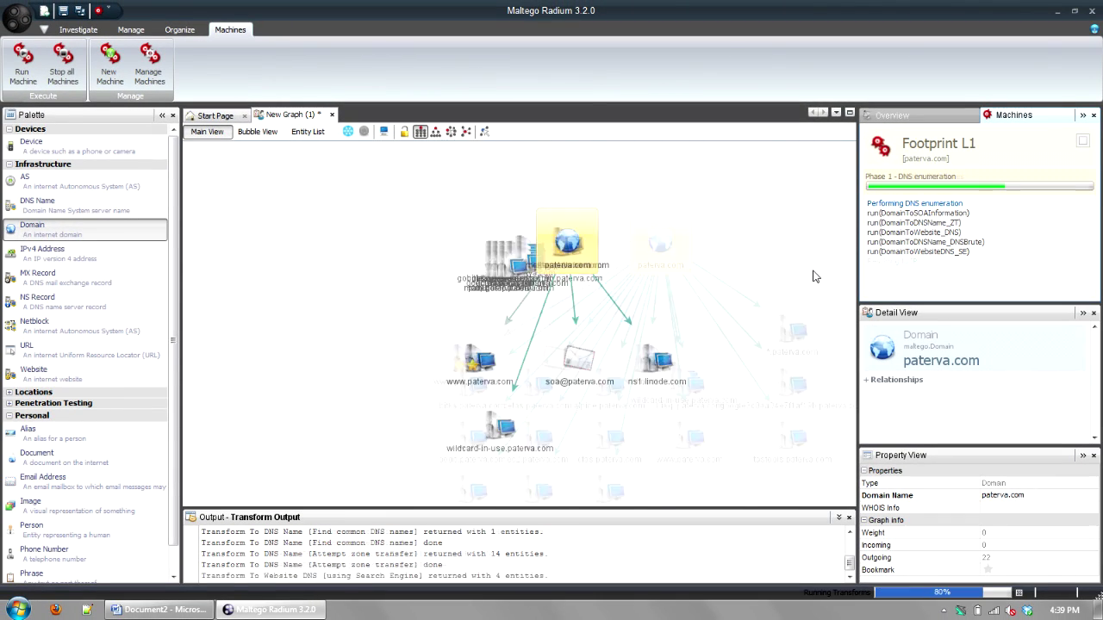
left_click(816, 278)
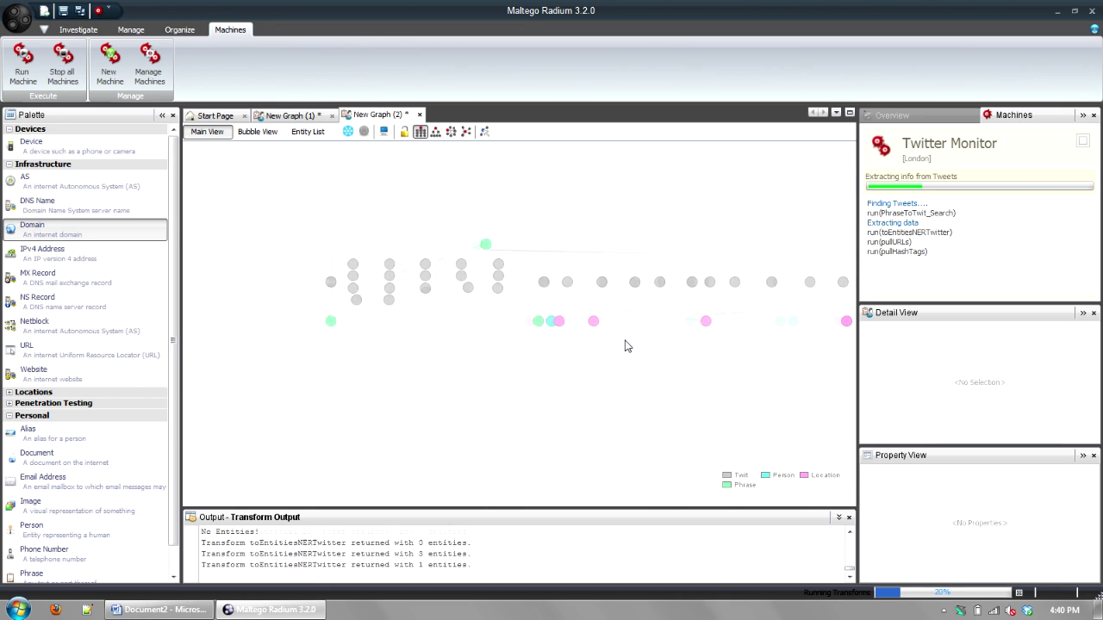
left_click(485, 131)
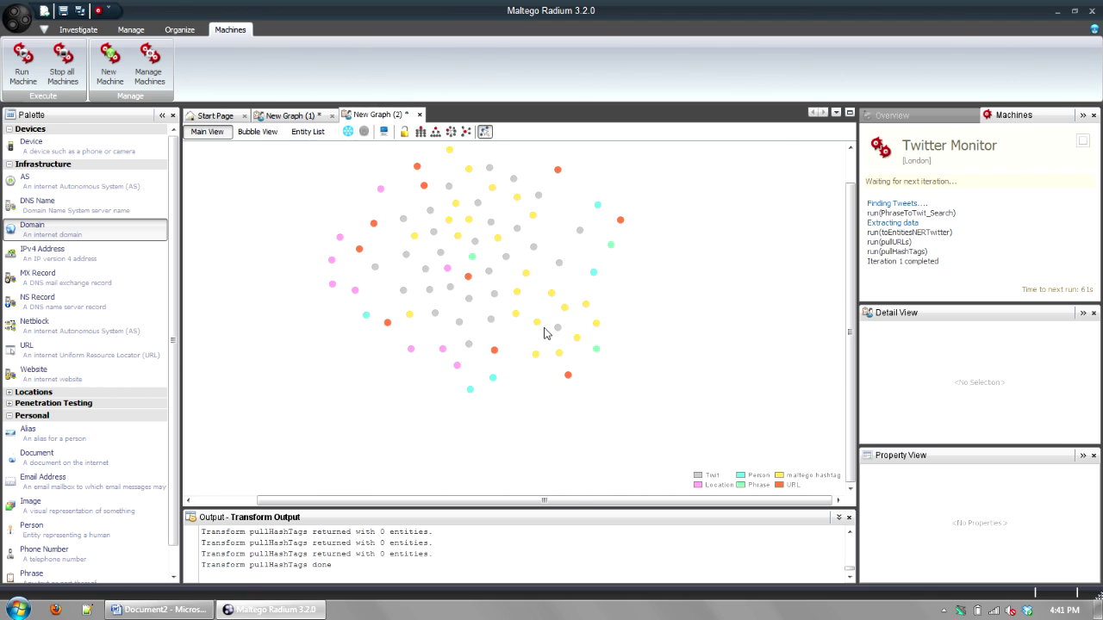
scroll(544, 333, "up", 5)
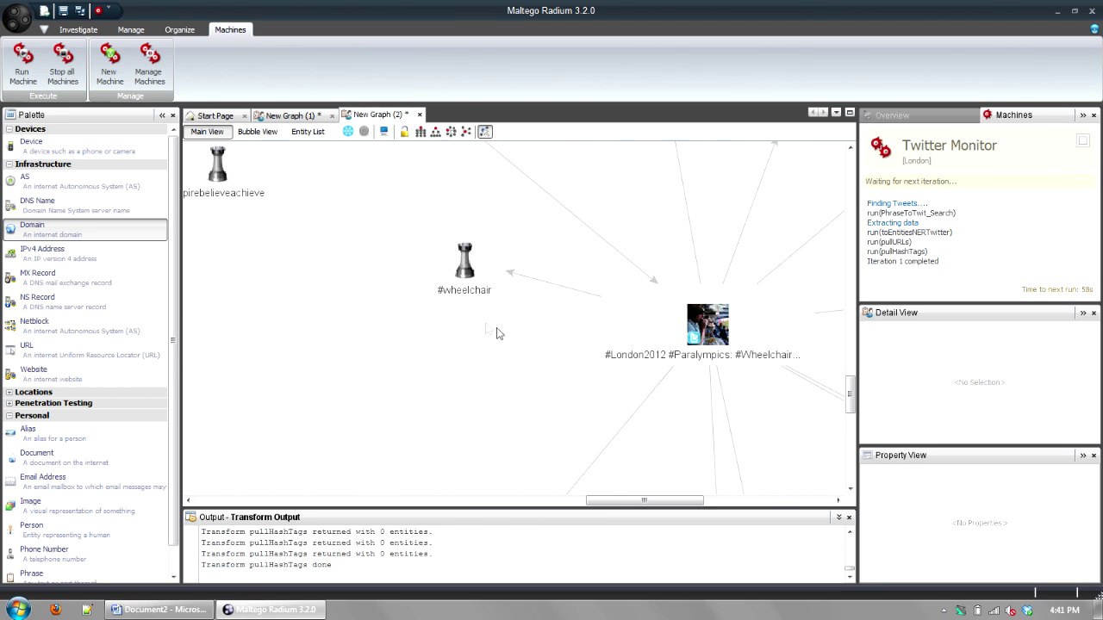
scroll(493, 326, "down", 3)
scroll(643, 318, "down", 5)
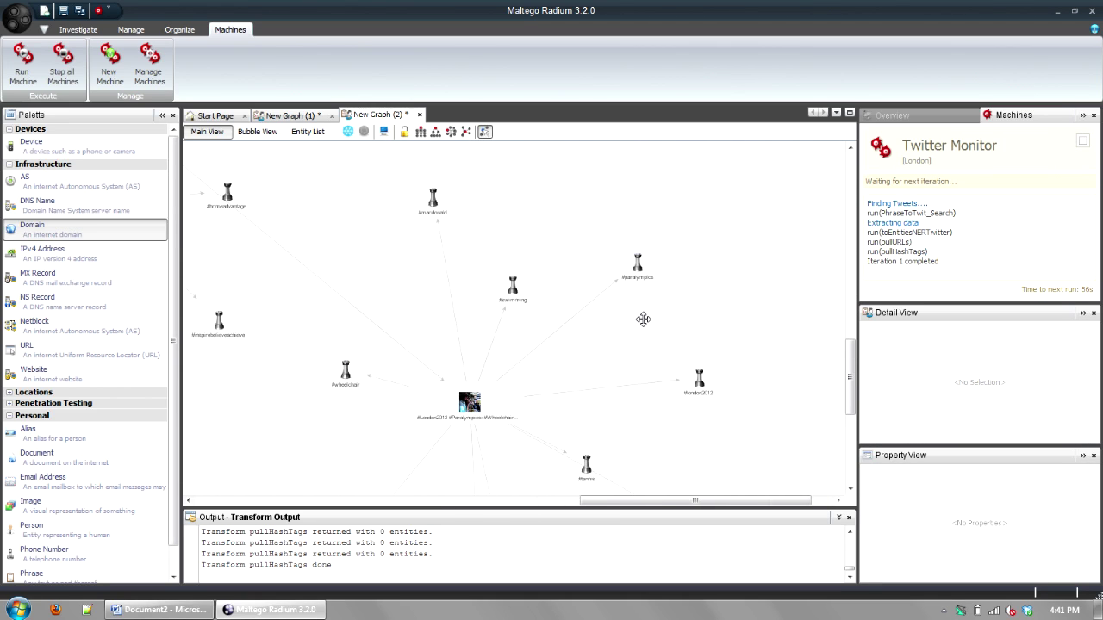
scroll(641, 326, "down", 2)
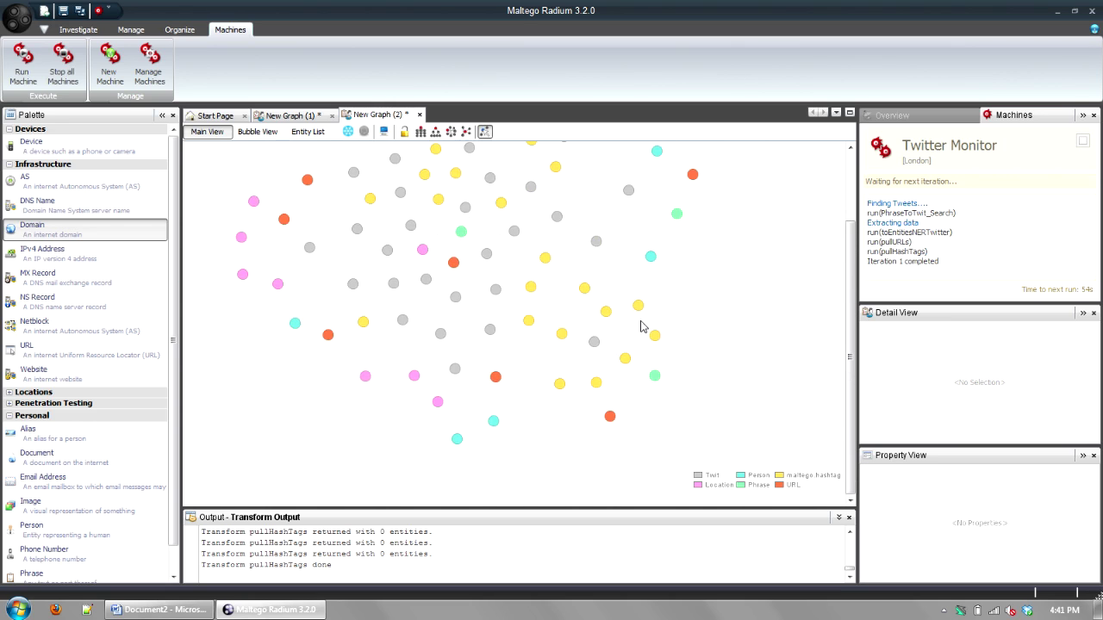
left_click(257, 132)
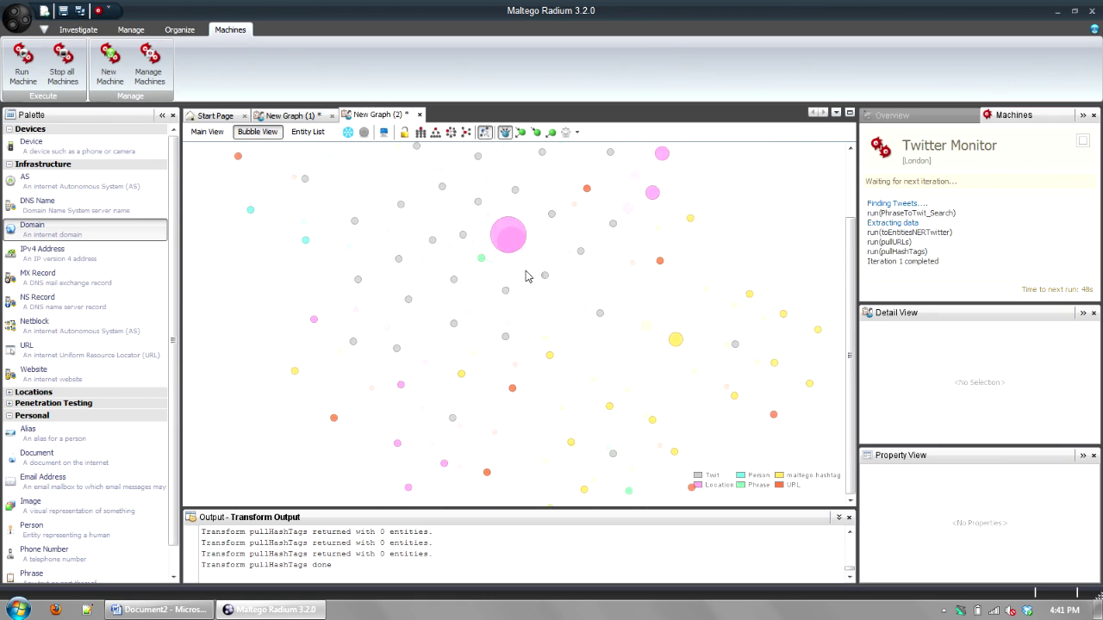
left_click(645, 326)
scroll(646, 332, "up", 5)
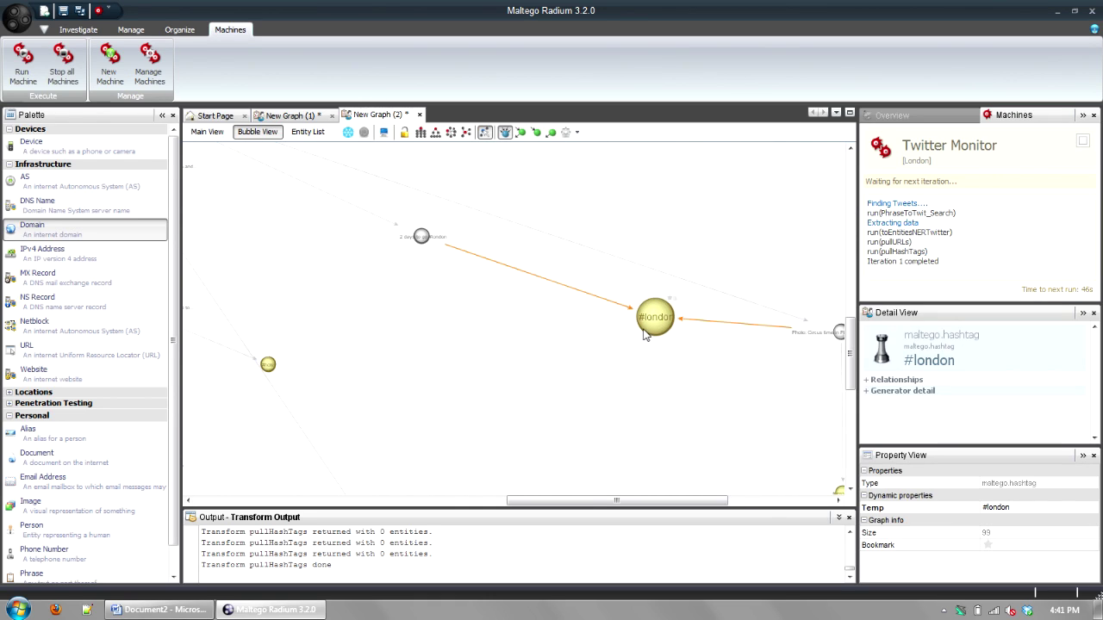
scroll(646, 332, "down", 5)
left_click(591, 350)
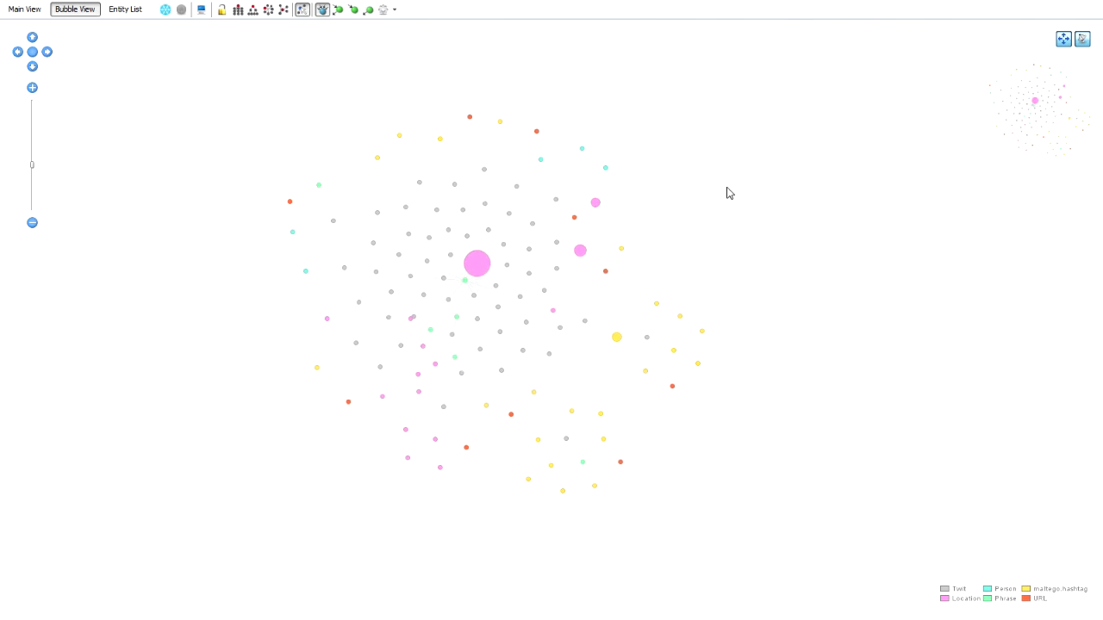
Turn off the graph's navigation controls and exit full screen to the normal window
left_click(1061, 39)
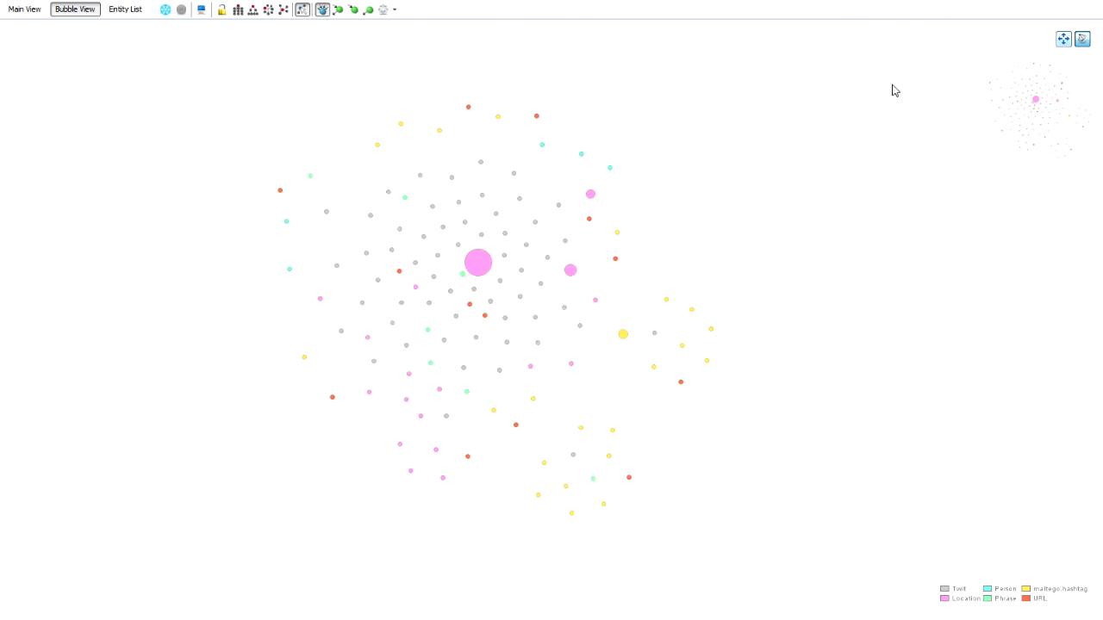
key("Escape")
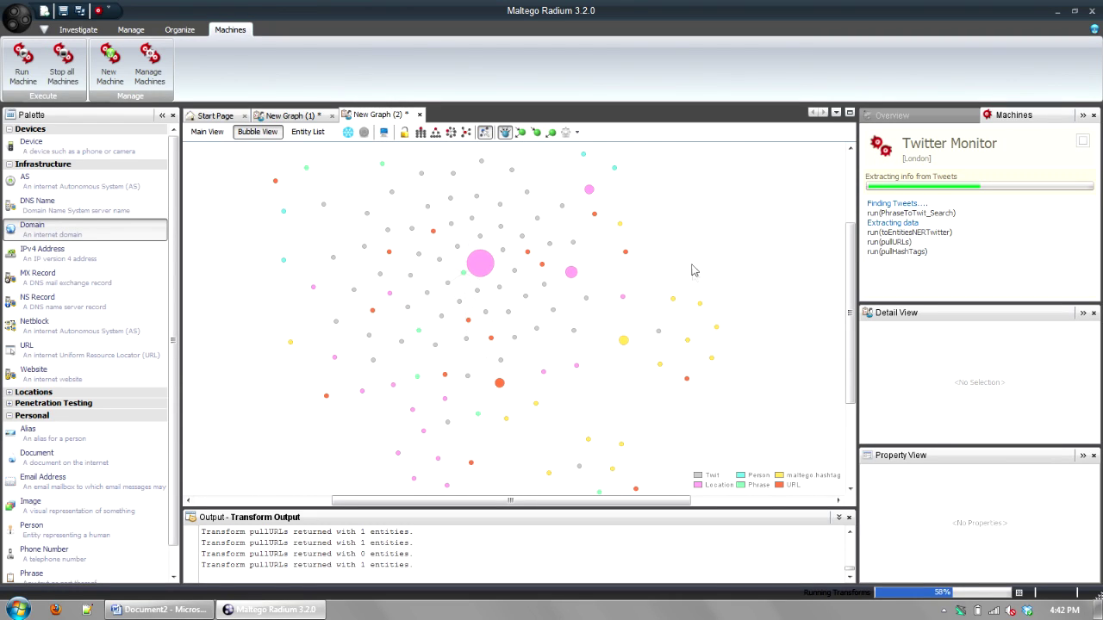
Cancel the running Twitter Monitor machine from the Machines panel
left_click(1083, 142)
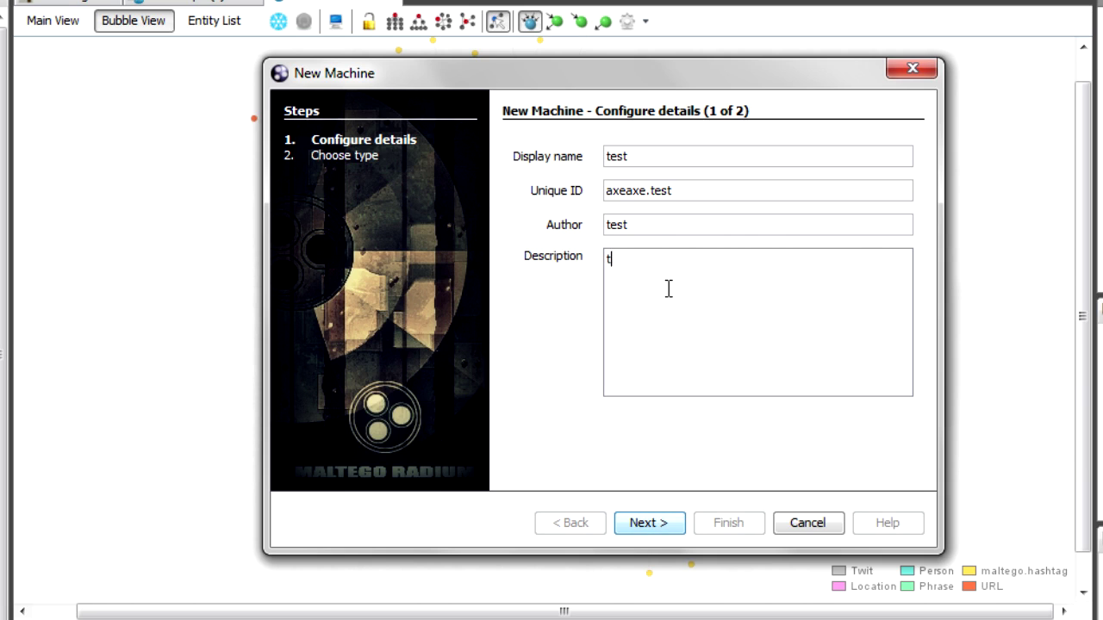
Continue the New Machine wizard for test and finish it as a Macro machine
left_click(665, 519)
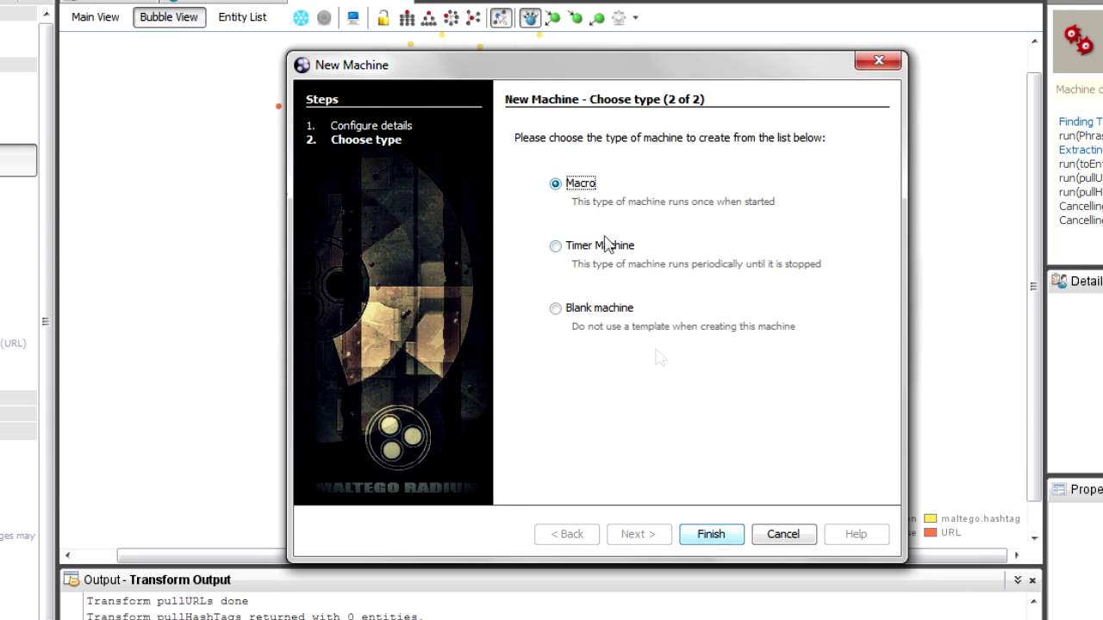
left_click(710, 535)
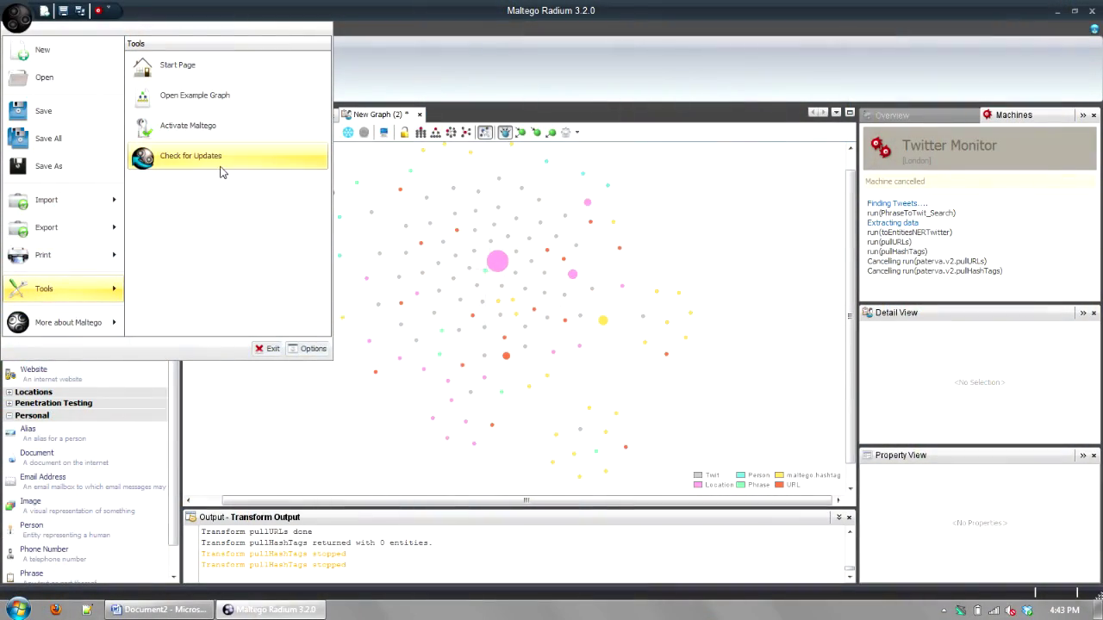
left_click(219, 168)
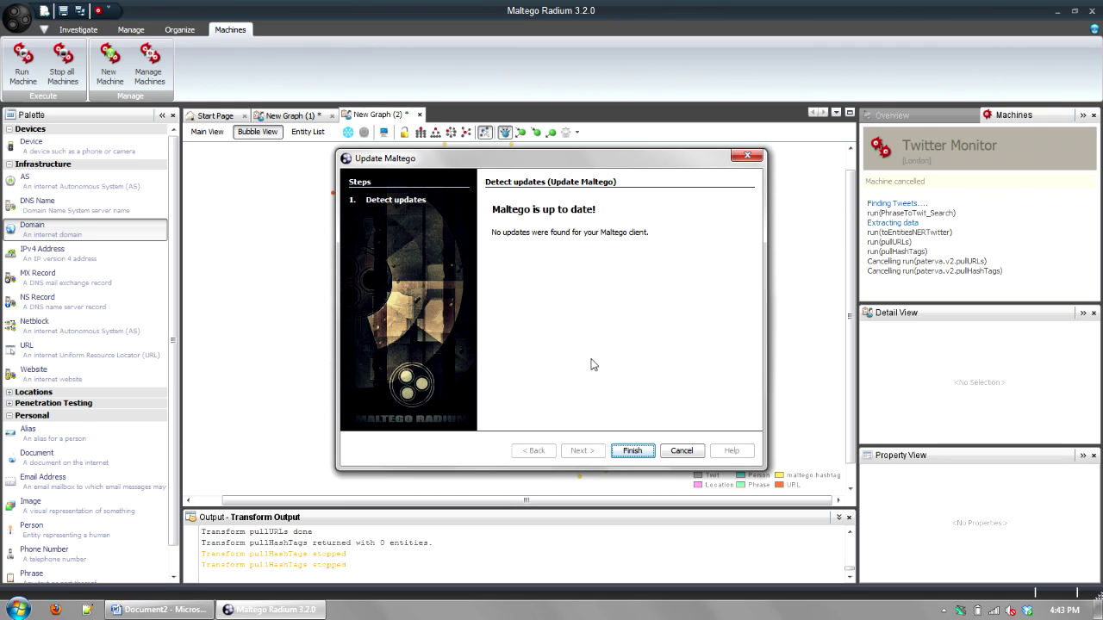
left_click(680, 450)
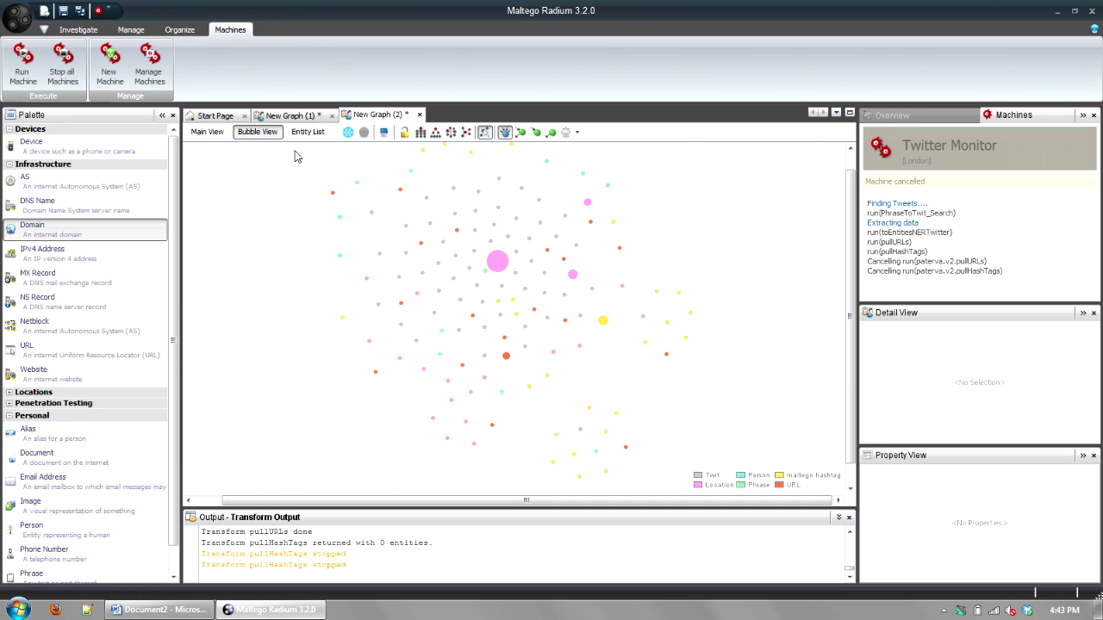
Zoom out and pan the London bubble graph, then review Customize View viewlets and close unchanged
scroll(304, 206, "down", 1)
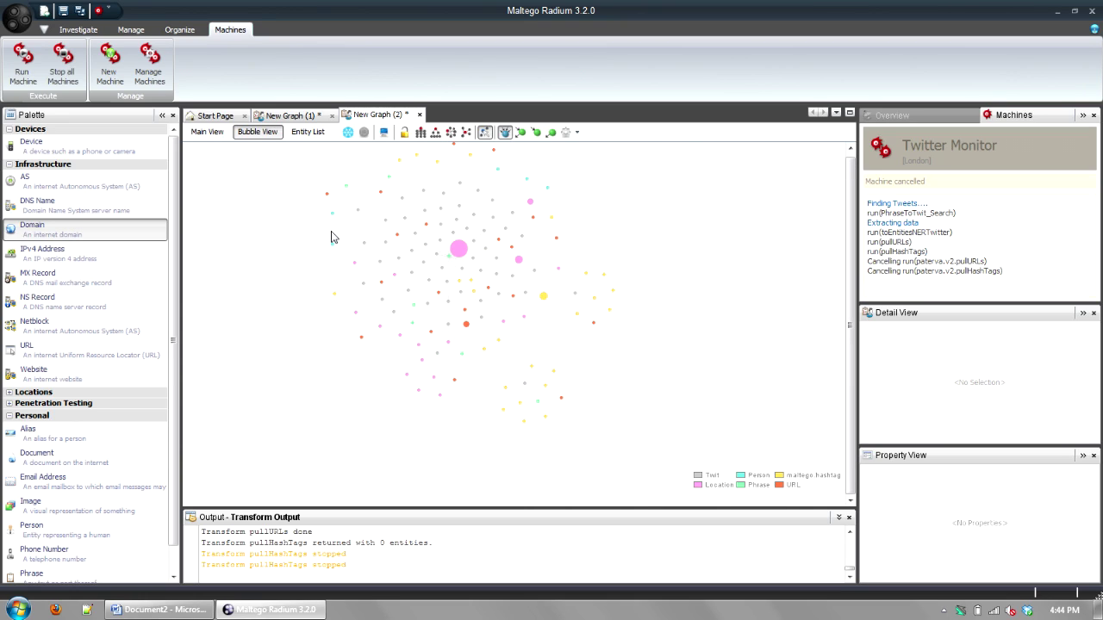
left_click_drag(315, 268, 392, 305)
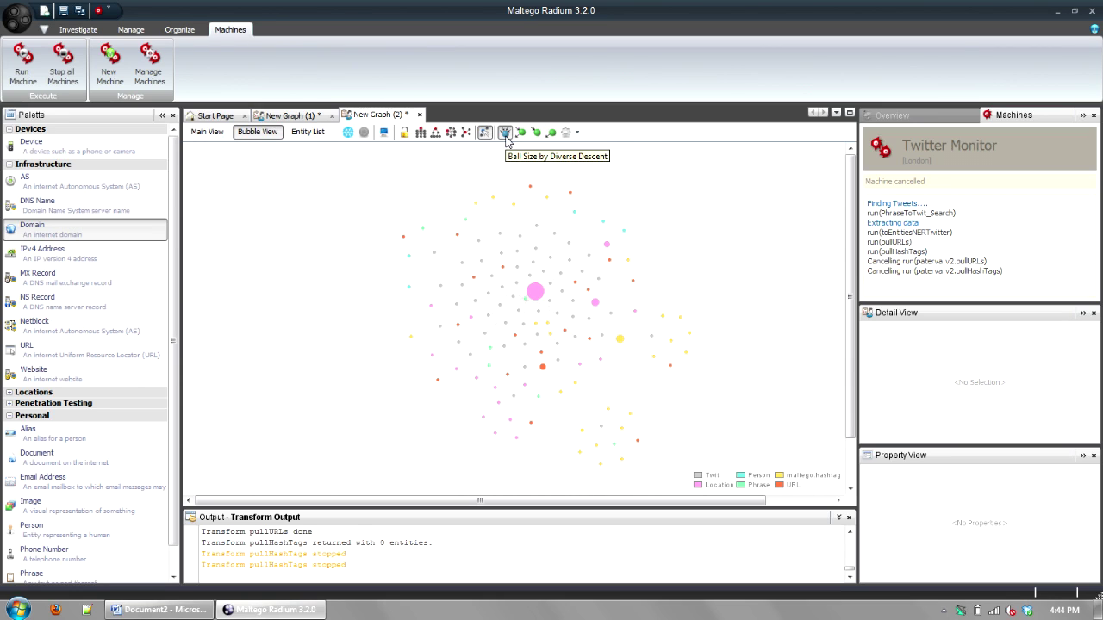
left_click(568, 133)
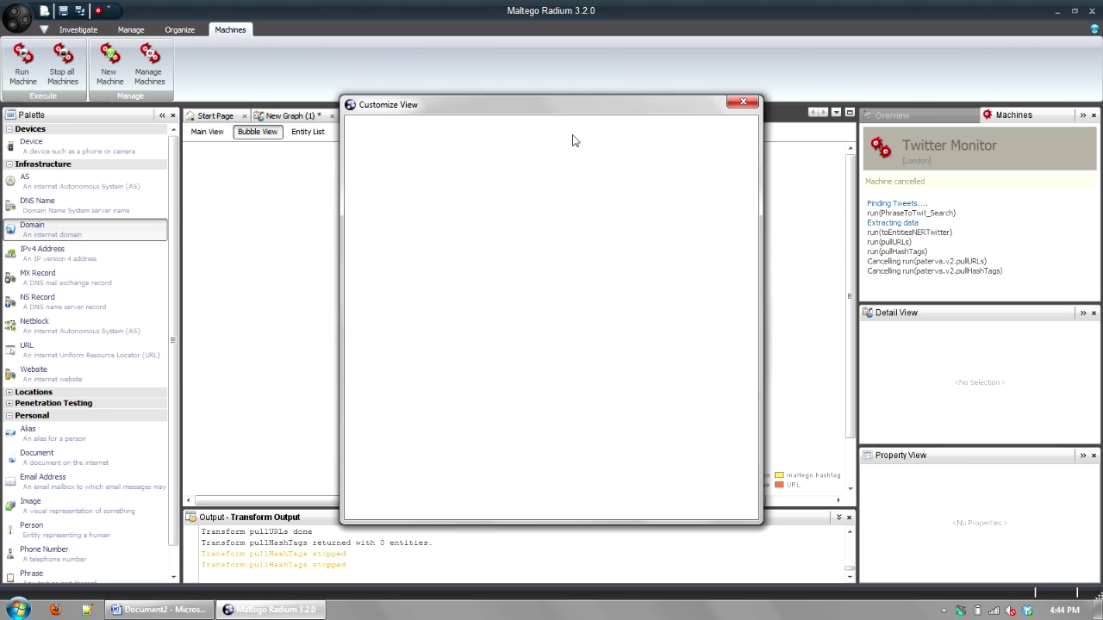
left_click(743, 104)
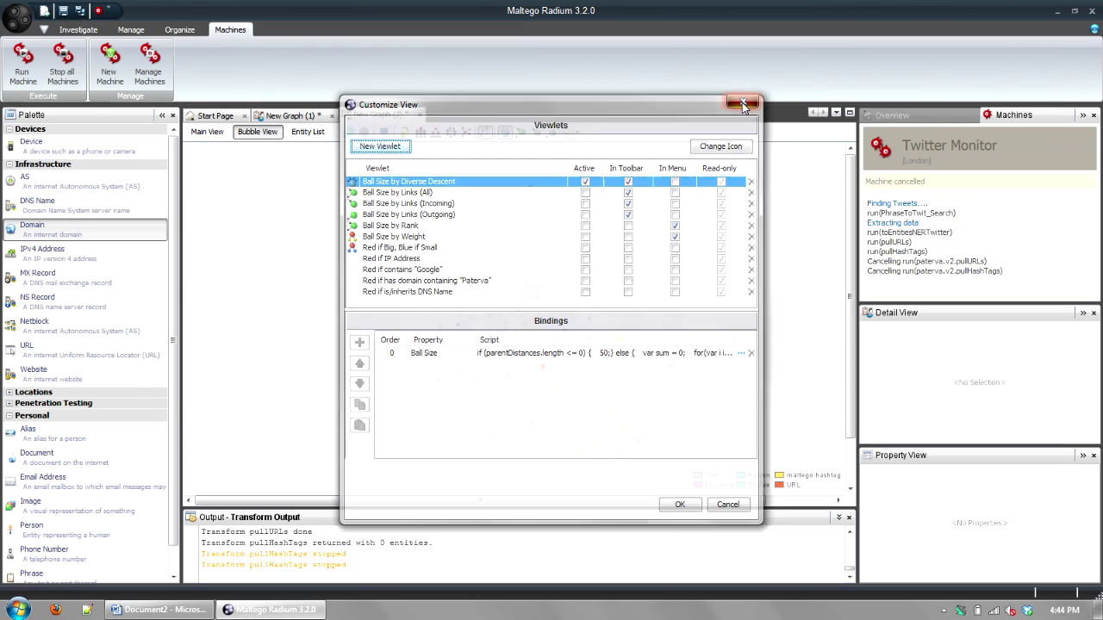